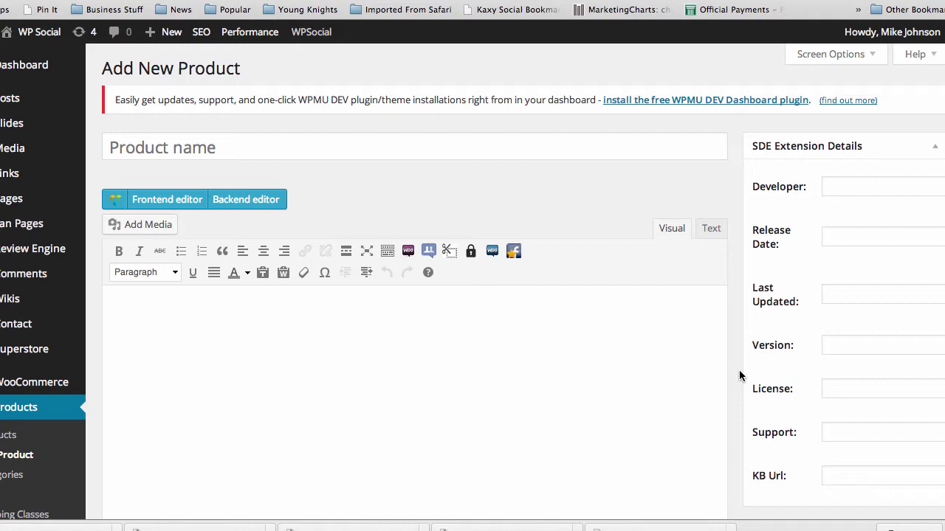
Copy the product's JVZoo IPN URL ending in woojvzooproid=8326 from the JVZoo meta box.
scroll(739, 376, "down", 5)
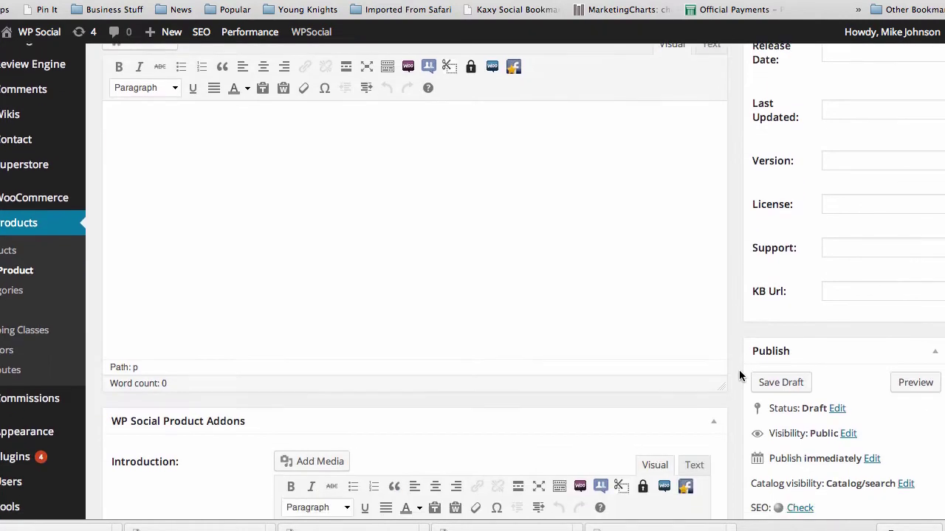
scroll(739, 376, "down", 10)
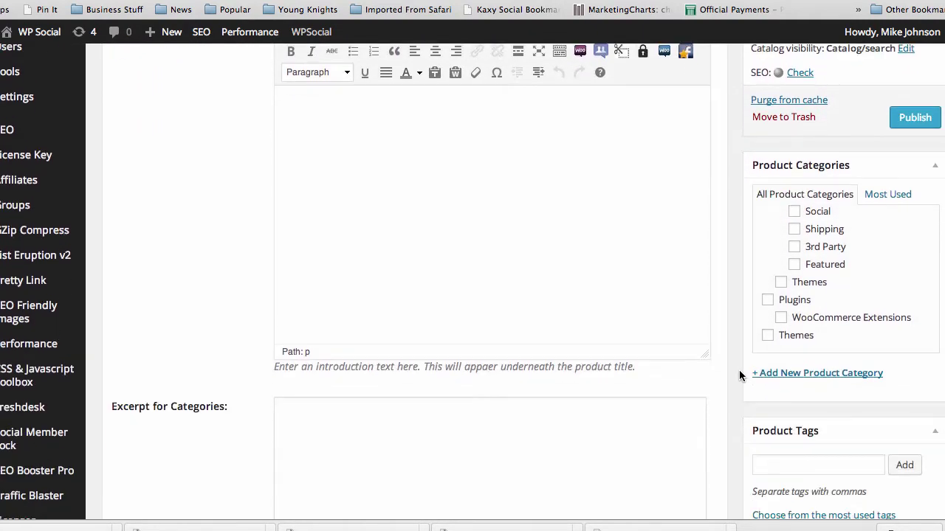
scroll(739, 376, "down", 8)
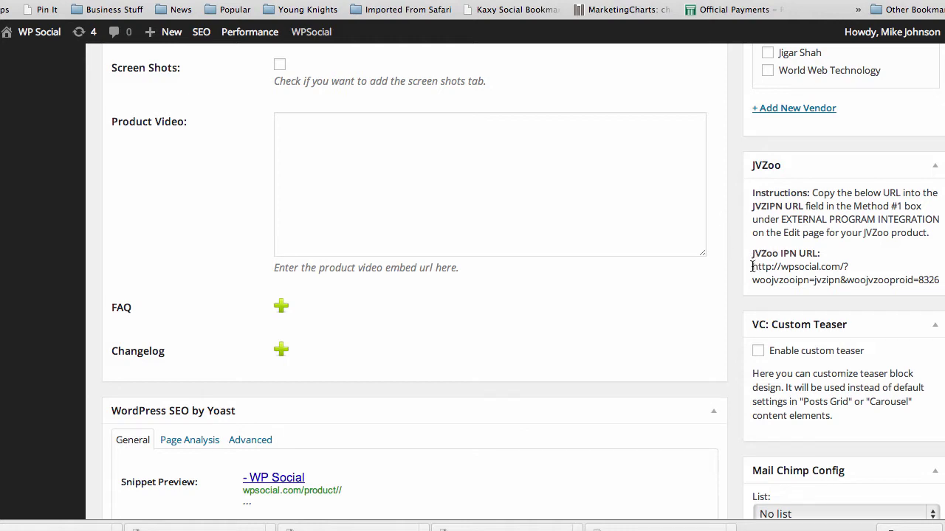
left_click_drag(752, 267, 940, 281)
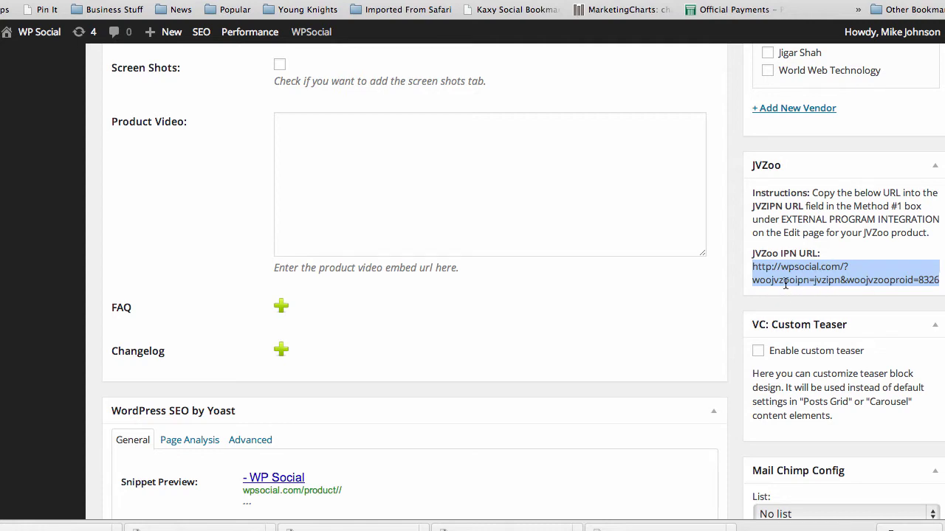
left_click(639, 332)
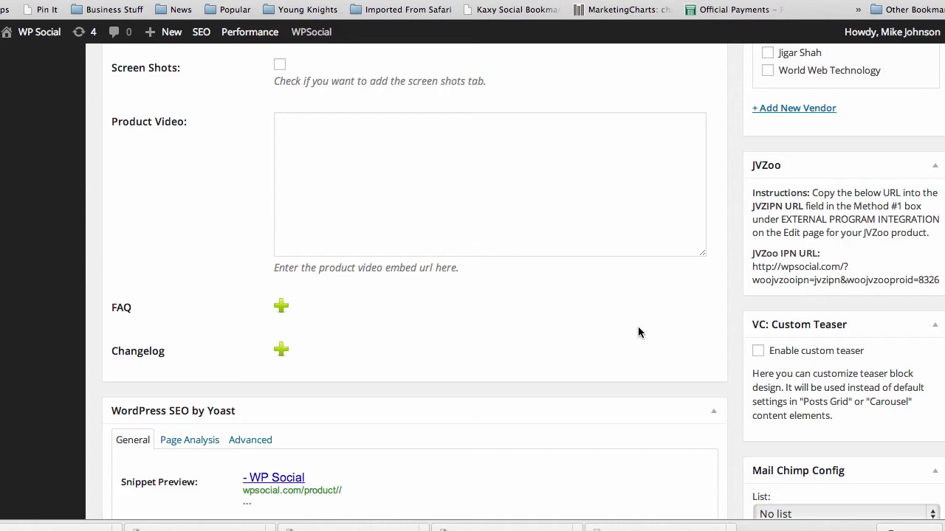
On JVZoo's Add Product page, paste the copied IPN URL into the External Program Integration JVZIPN URL field.
key("ctrl+Tab")
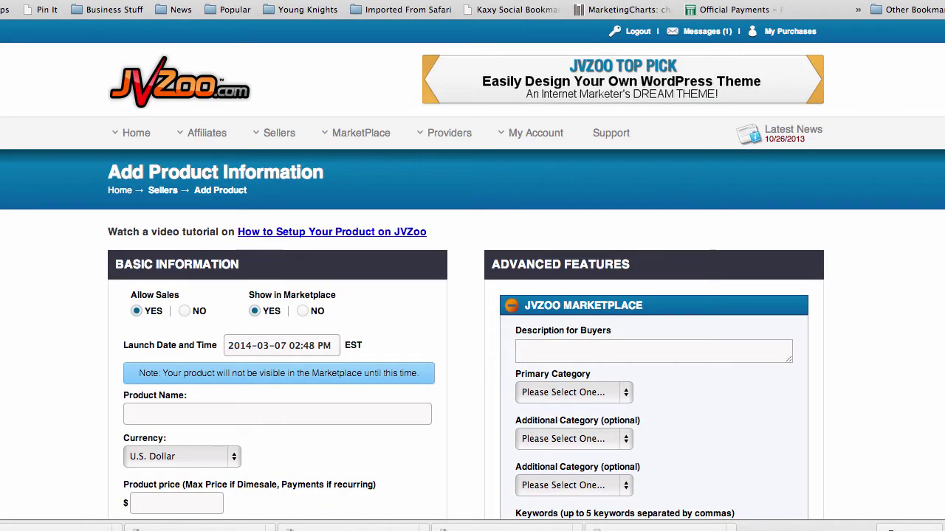
scroll(478, 350, "down", 5)
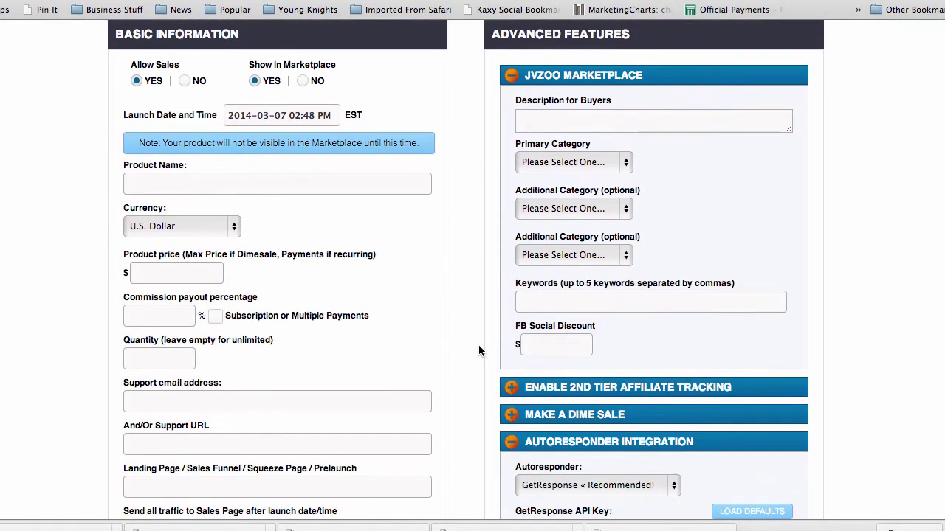
scroll(455, 272, "down", 1)
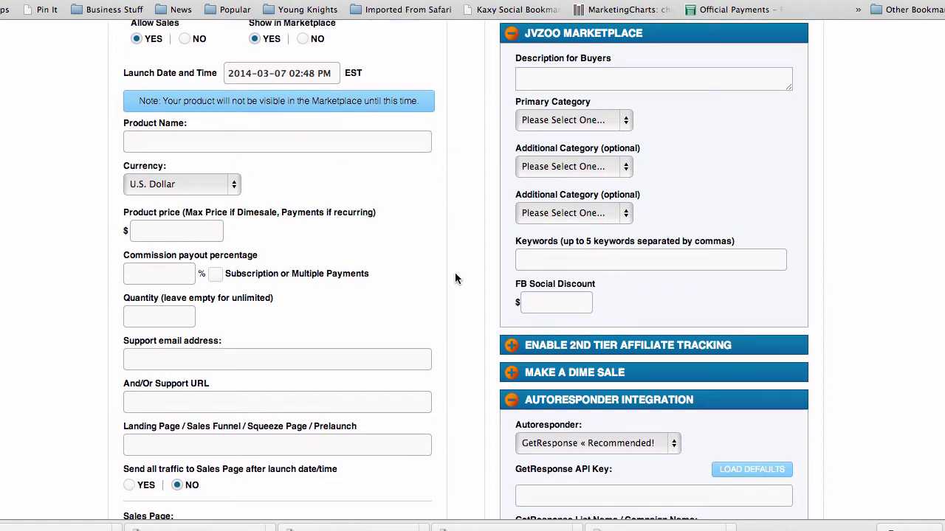
scroll(455, 273, "up", 2)
scroll(454, 272, "down", 5)
scroll(455, 273, "down", 12)
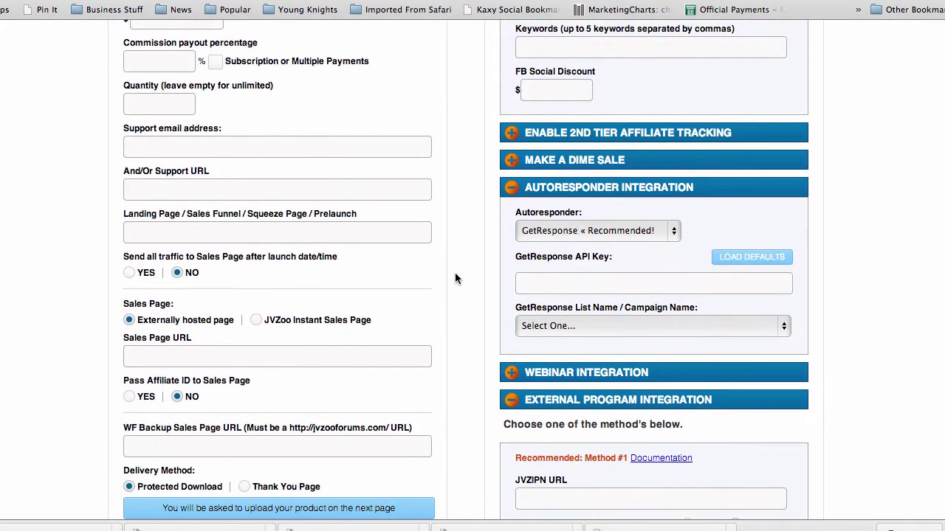
scroll(454, 273, "down", 1)
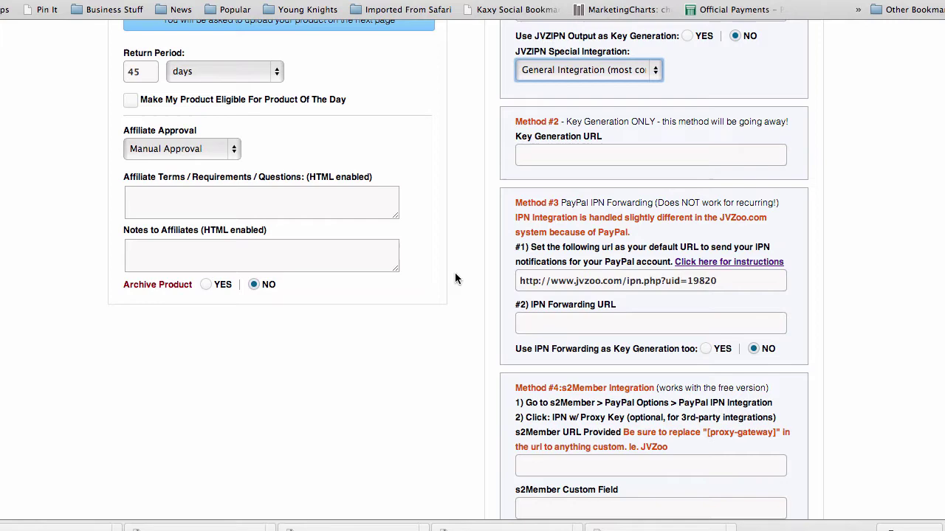
scroll(455, 273, "up", 6)
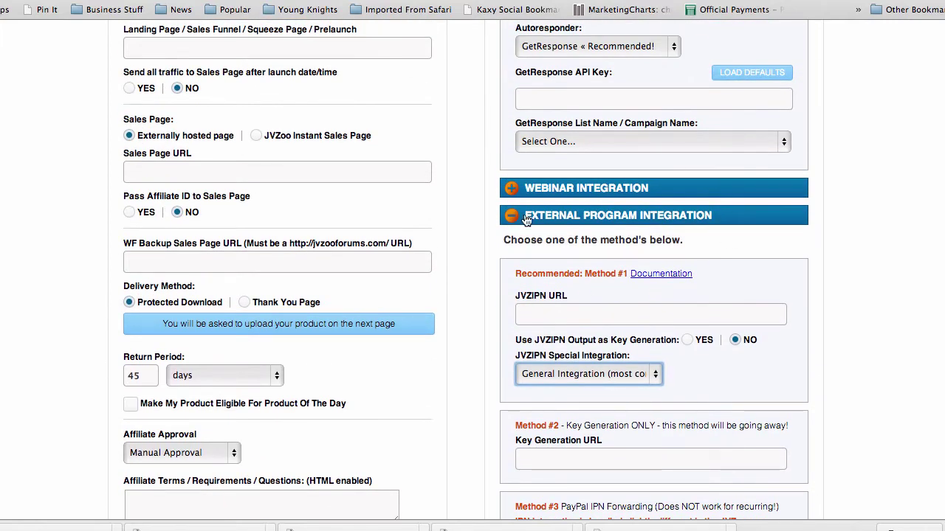
left_click(618, 216)
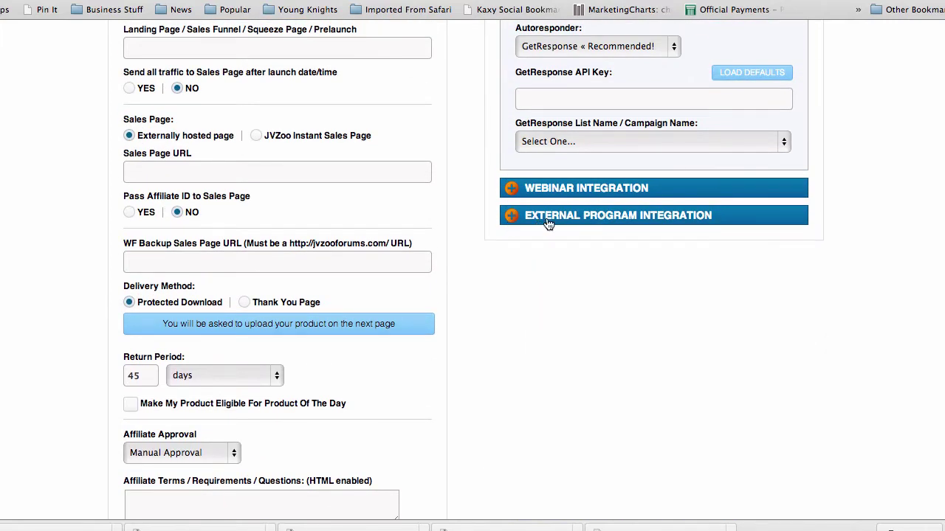
left_click(513, 217)
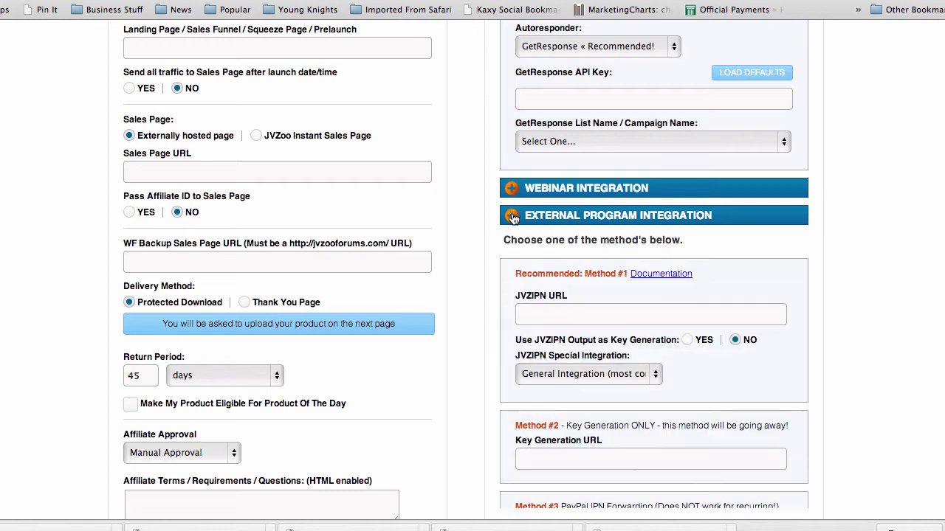
left_click(551, 318)
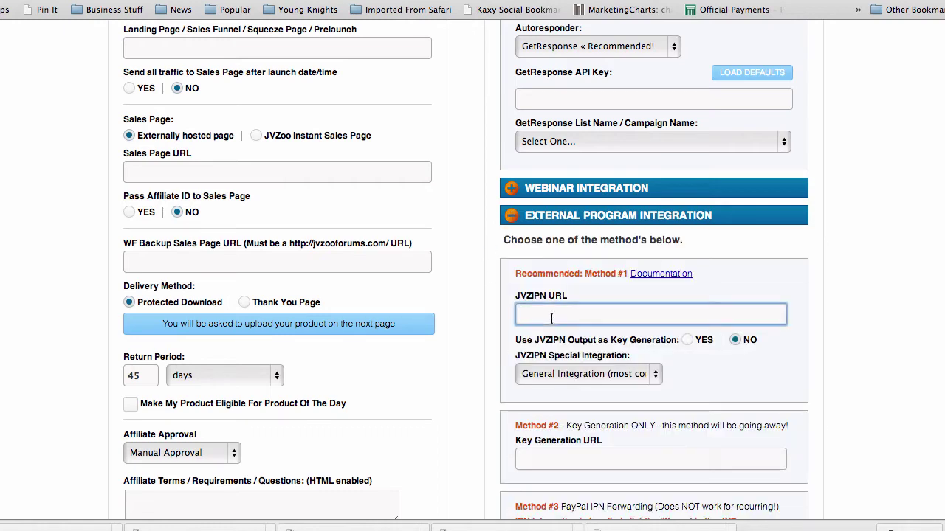
key("super+v")
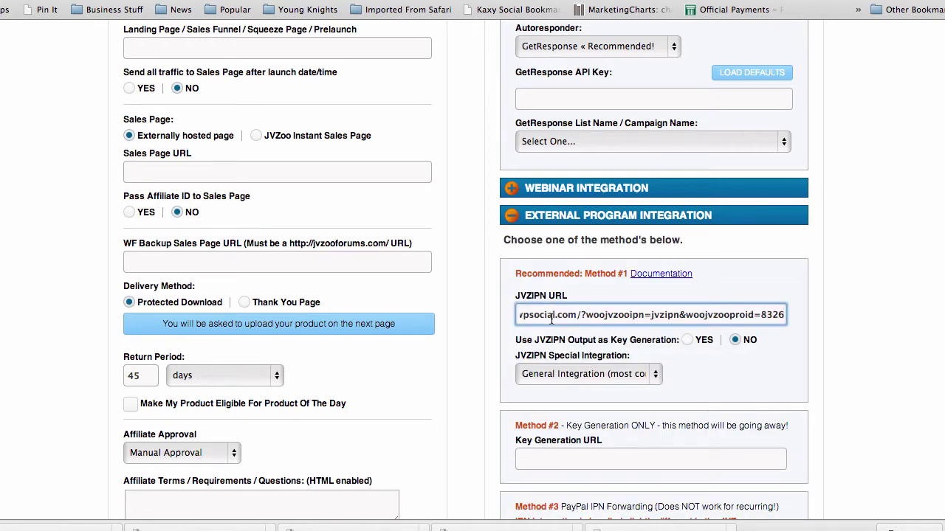
scroll(561, 321, "down", 2)
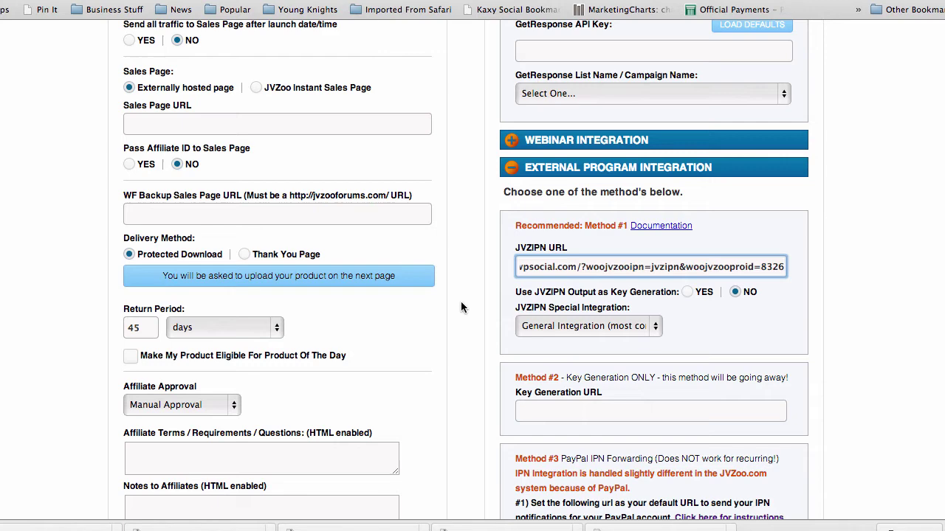
scroll(465, 281, "down", 2)
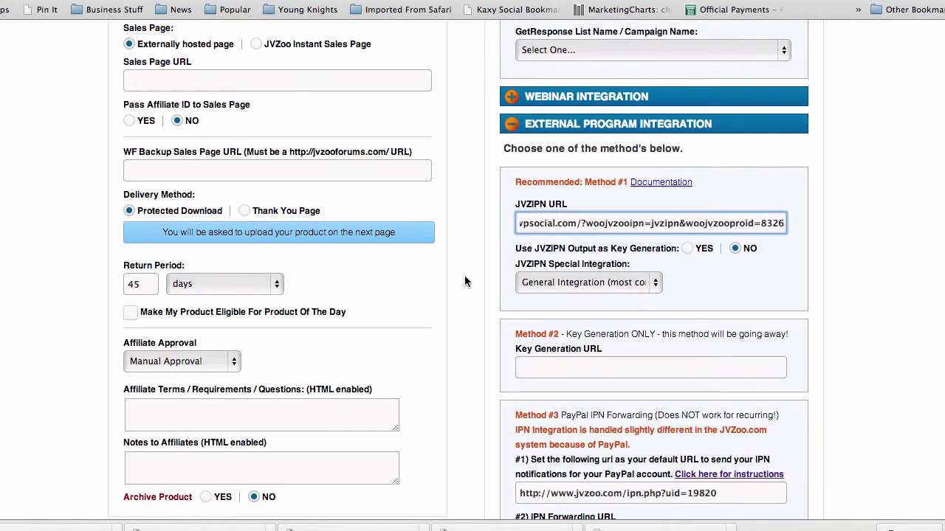
scroll(464, 281, "up", 5)
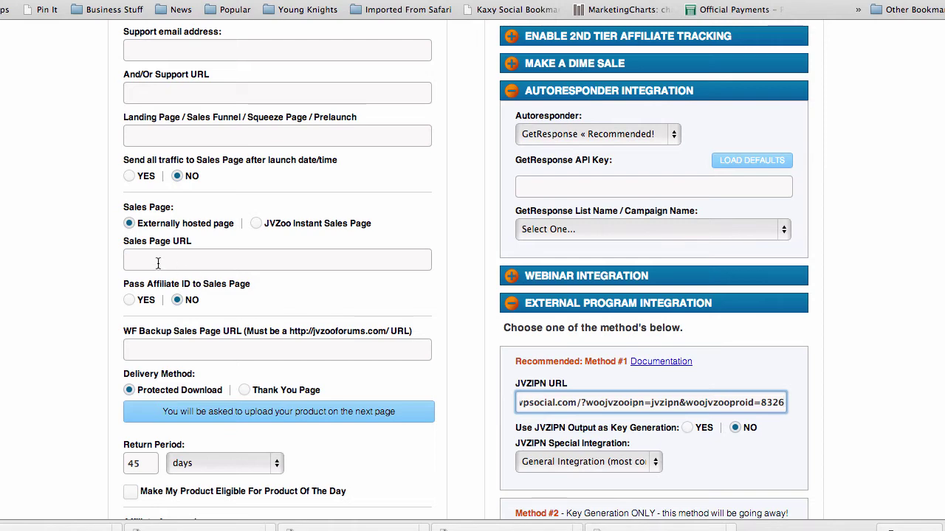
left_click(158, 264)
scroll(458, 321, "down", 3)
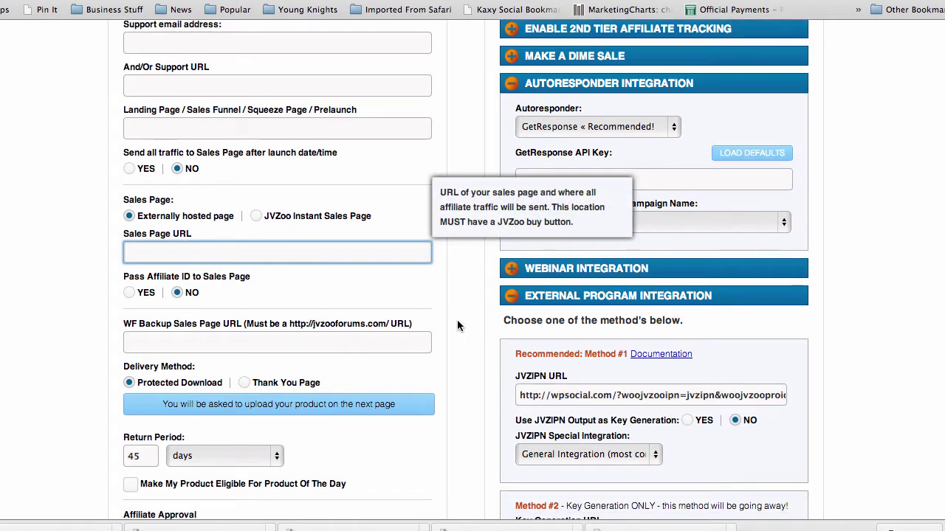
scroll(459, 293, "down", 3)
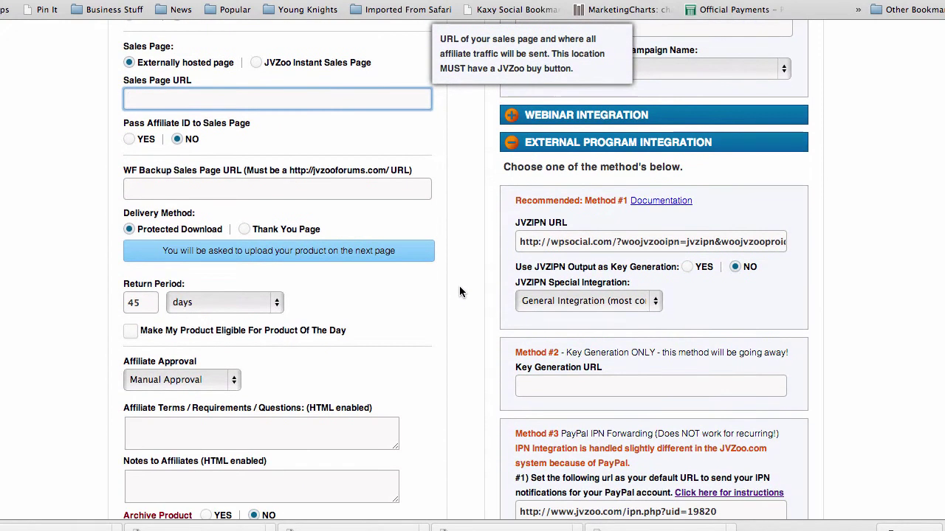
scroll(459, 299, "up", 4)
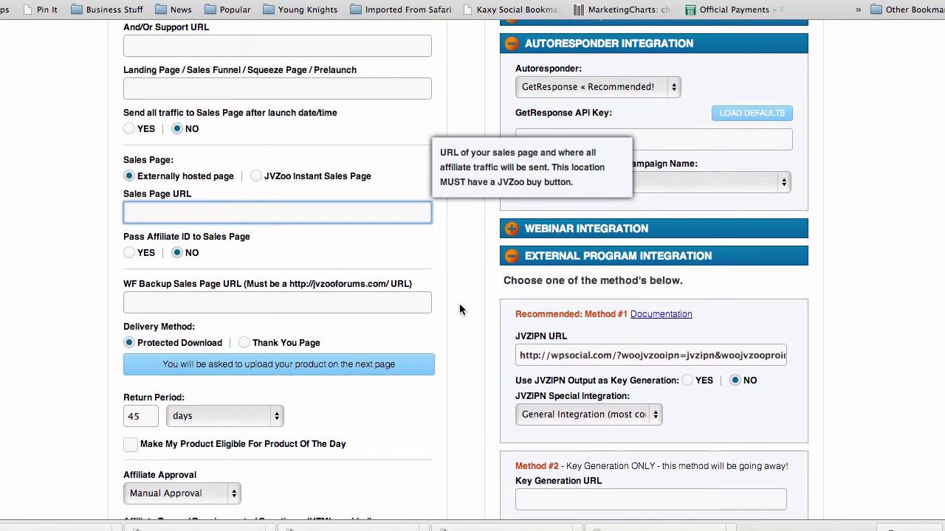
left_click(457, 259)
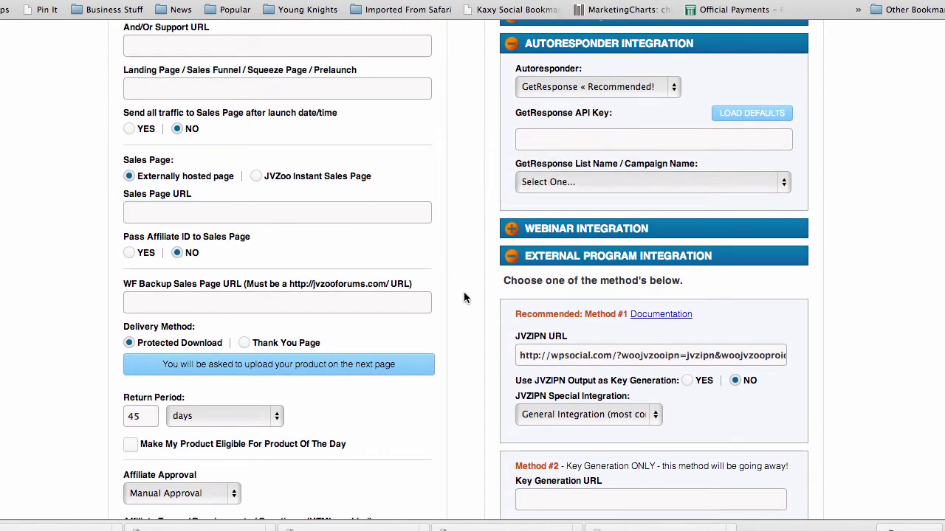
scroll(464, 294, "down", 5)
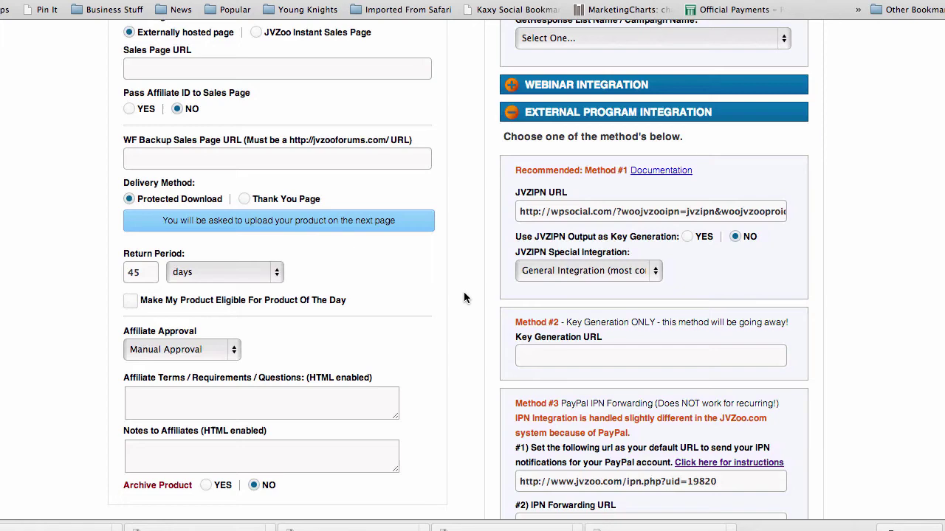
scroll(464, 298, "up", 3)
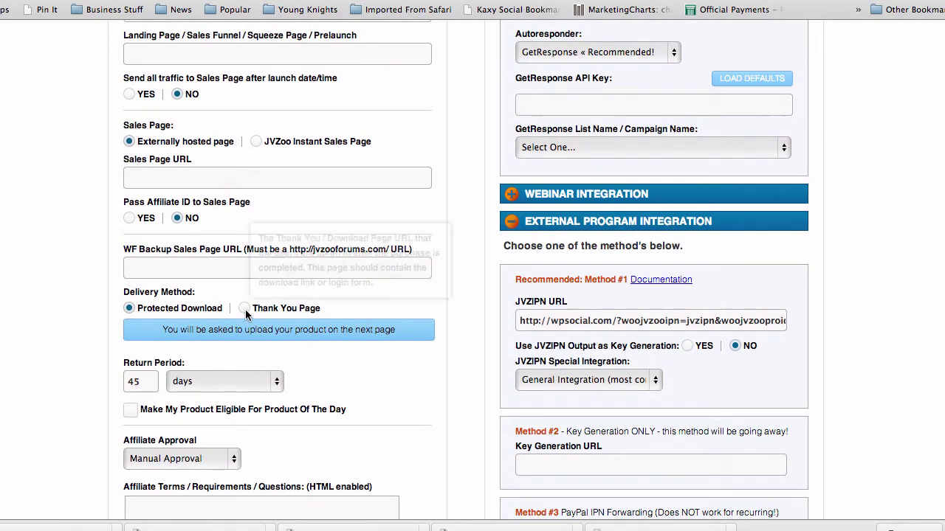
Choose Thank You Page delivery with 'Pass parameters to Download Page' ticked.
left_click(244, 308)
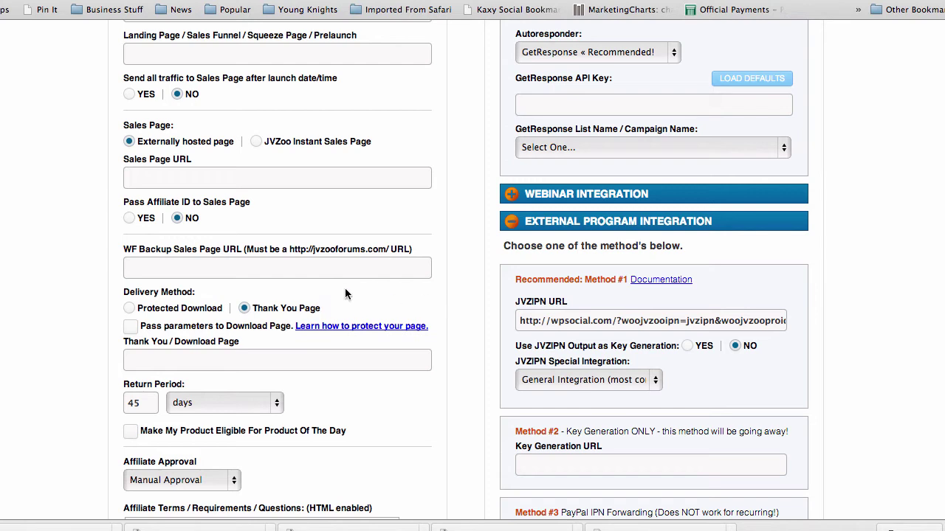
left_click(129, 328)
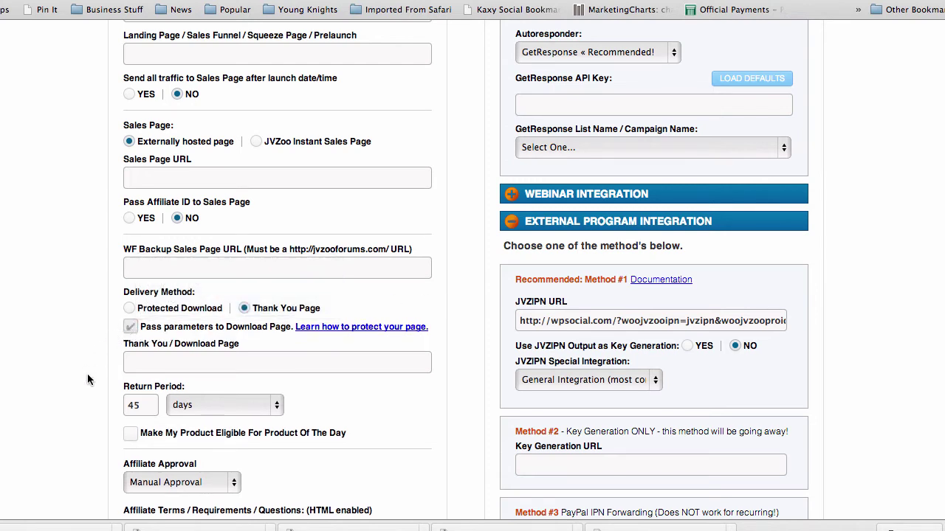
left_click(171, 361)
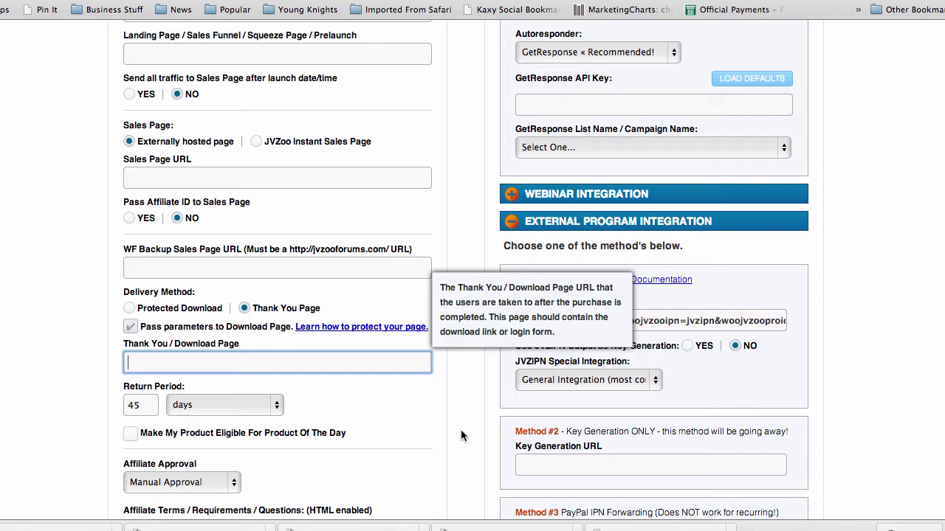
left_click(464, 161)
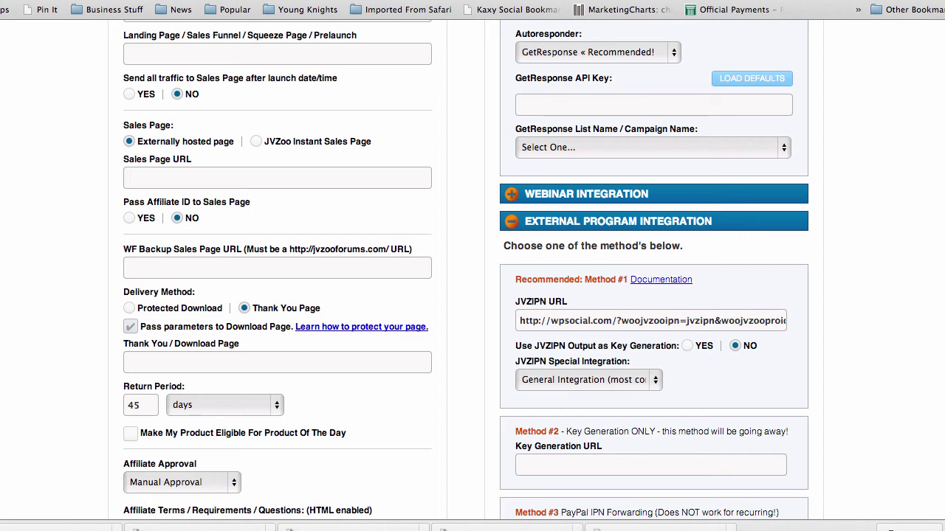
Scroll back to the top of WordPress's Add New Product page.
scroll(488, 155, "up", 15)
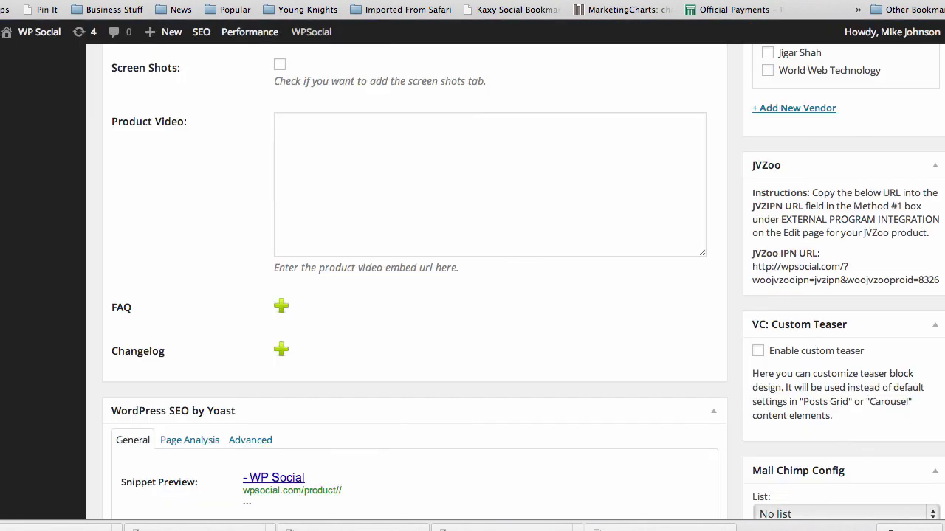
scroll(527, 167, "up", 15)
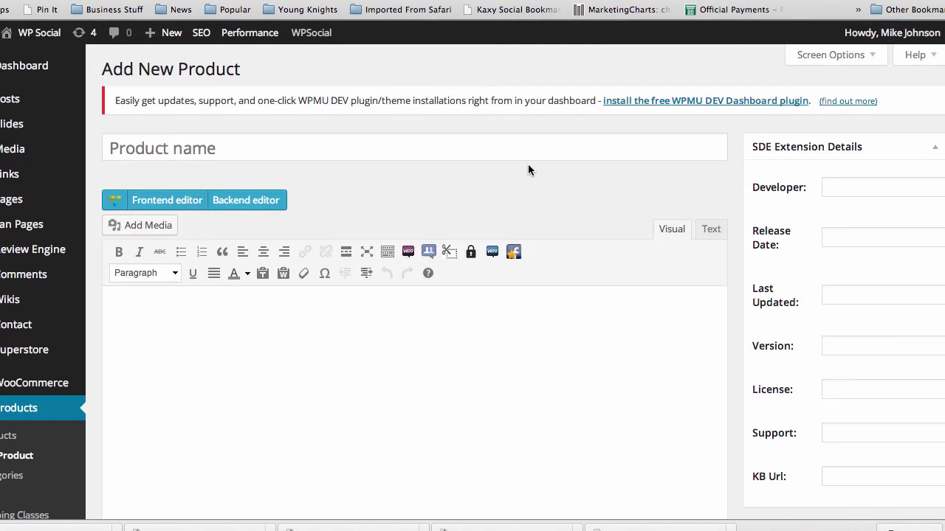